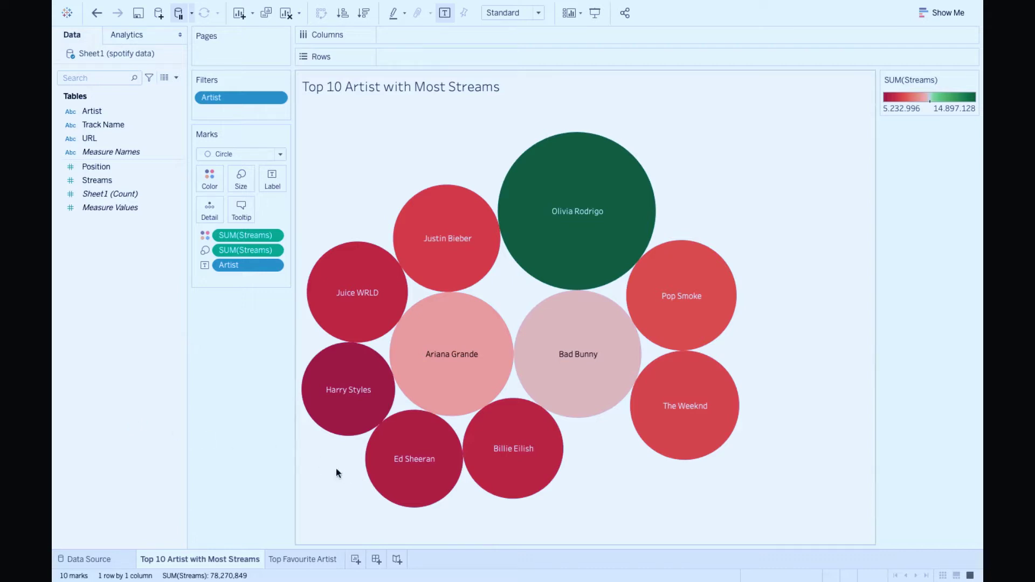
Leave the finished bubble chart and switch to the empty Top Favourite Artist sheet.
{"action": "mouse_move", "coordinate": [645, 204]}
{"action": "left_click", "coordinate": [283, 561]}
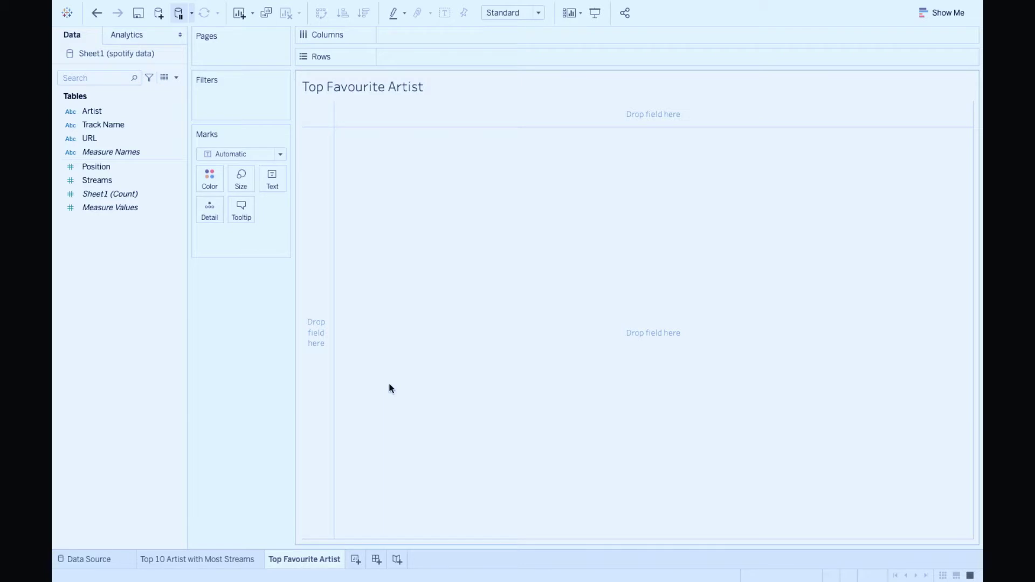
List artists with Count (Distinct) of Track Name, sorted descending so Pop Smoke leads with 6.
{"action": "left_click_drag", "start_coordinate": [96, 111], "coordinate": [436, 56]}
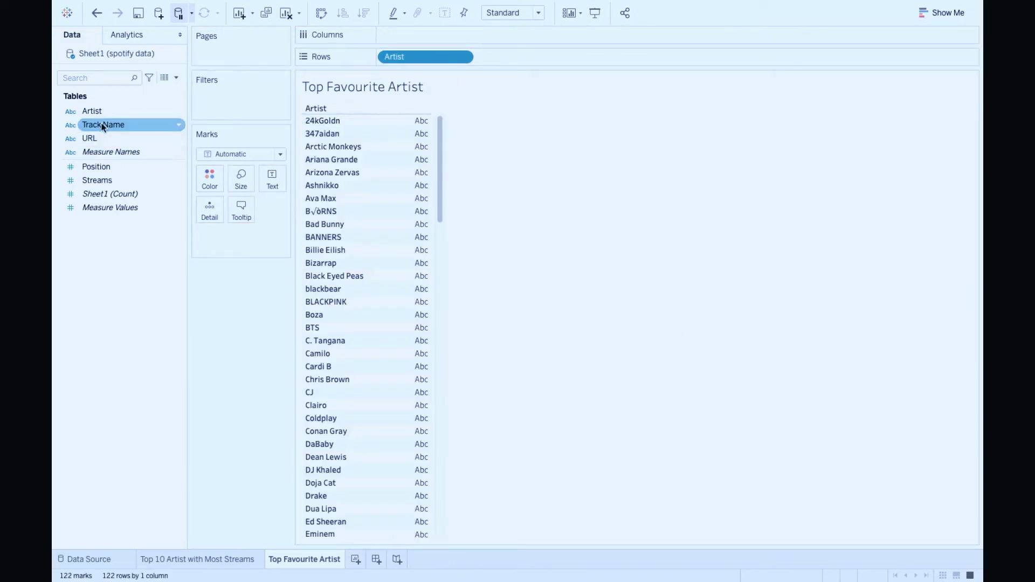
{"action": "left_click_drag", "start_coordinate": [102, 127], "coordinate": [266, 180]}
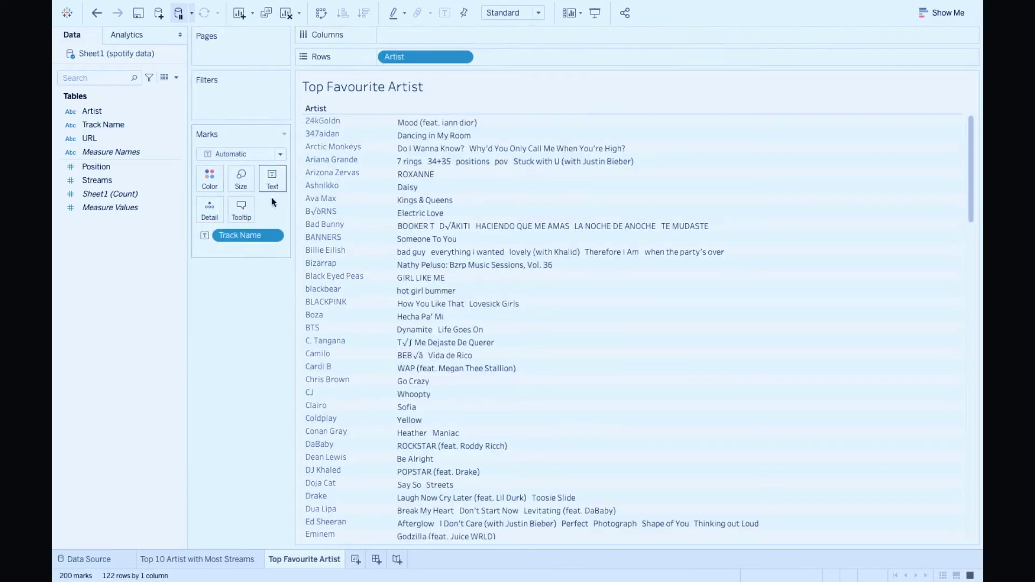
{"action": "left_click", "coordinate": [272, 237]}
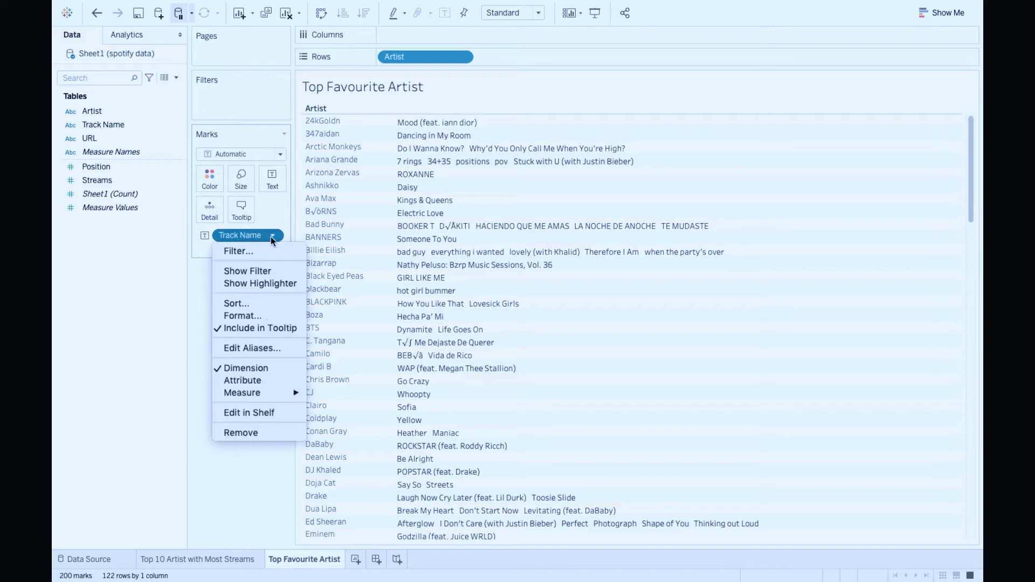
{"action": "mouse_move", "coordinate": [267, 391]}
{"action": "left_click", "coordinate": [350, 432]}
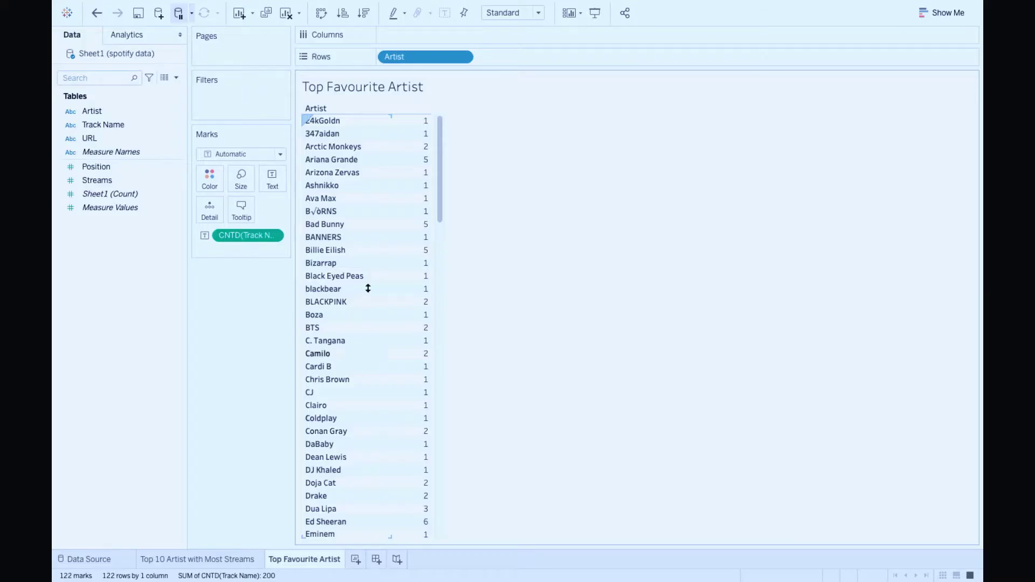
{"action": "left_click", "coordinate": [364, 13]}
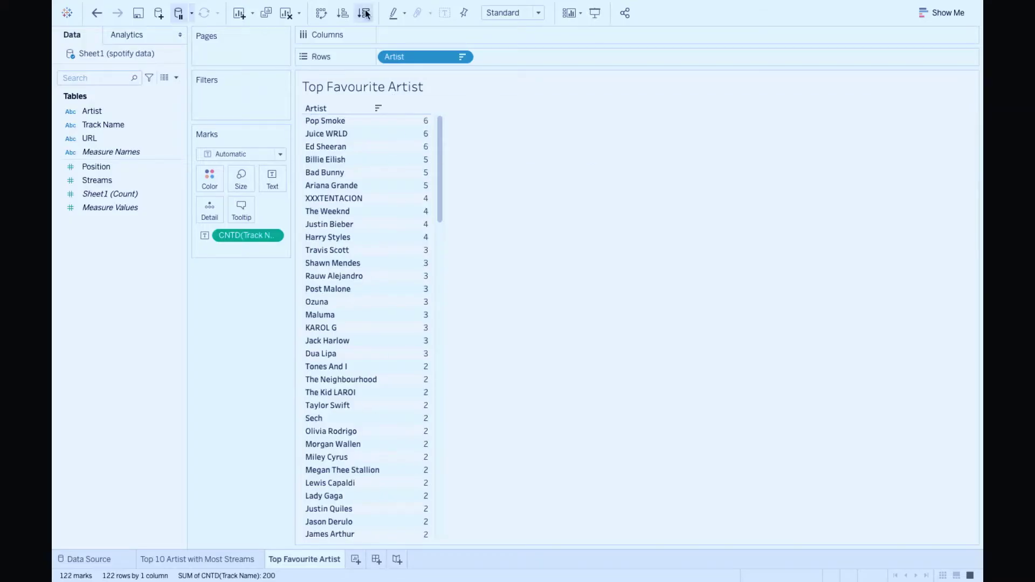
Make the artist list a treemap filtered to the top 10 artists by distinct track count.
{"action": "left_click", "coordinate": [941, 12]}
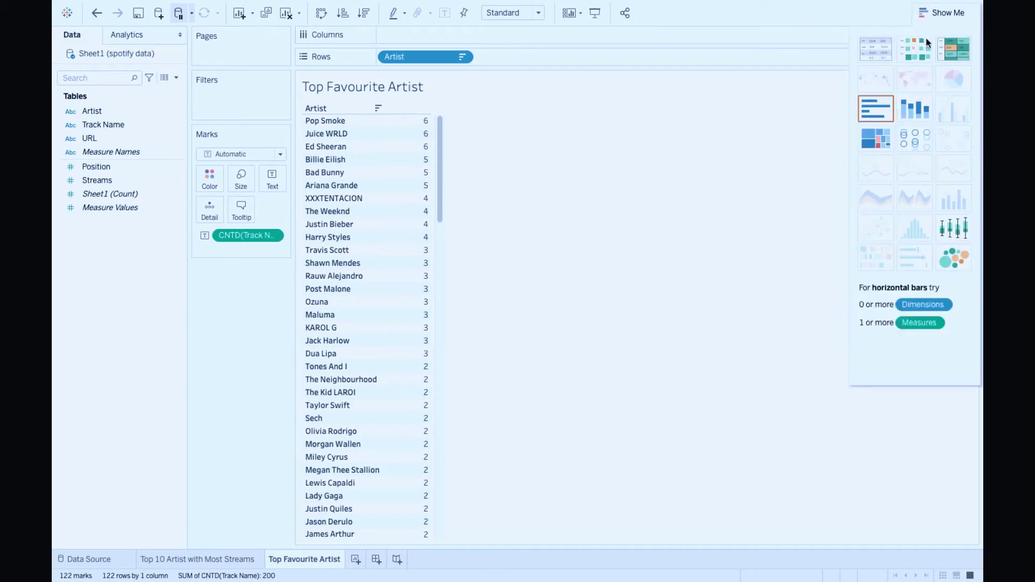
{"action": "left_click", "coordinate": [880, 138]}
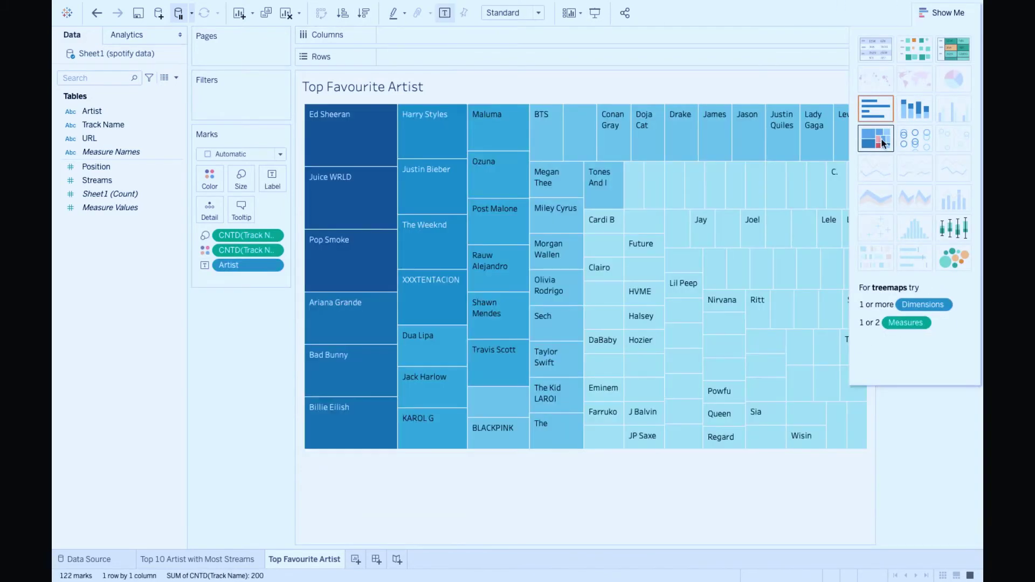
{"action": "left_click_drag", "start_coordinate": [92, 110], "coordinate": [222, 98]}
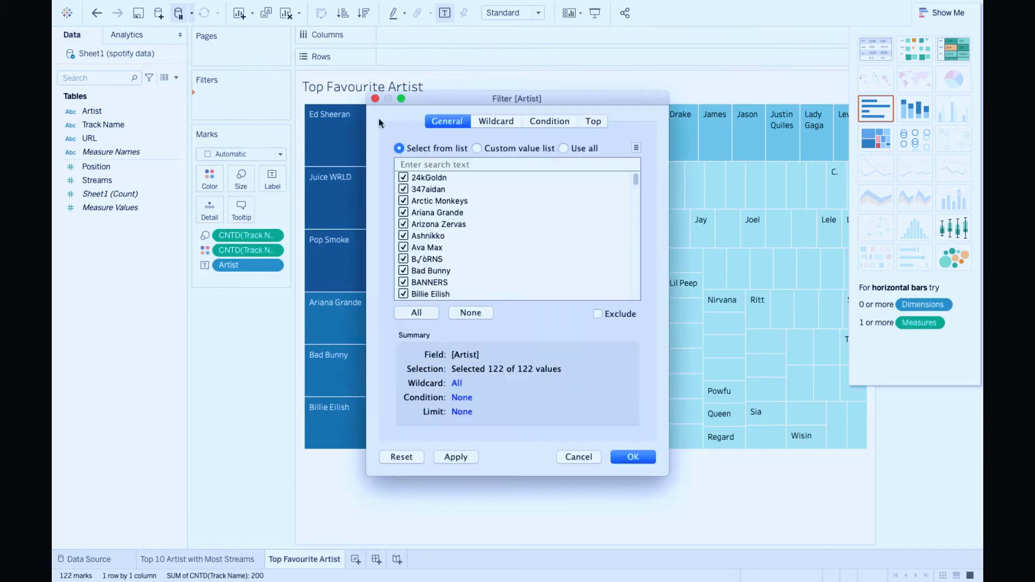
{"action": "left_click", "coordinate": [589, 124]}
{"action": "left_click", "coordinate": [399, 155]}
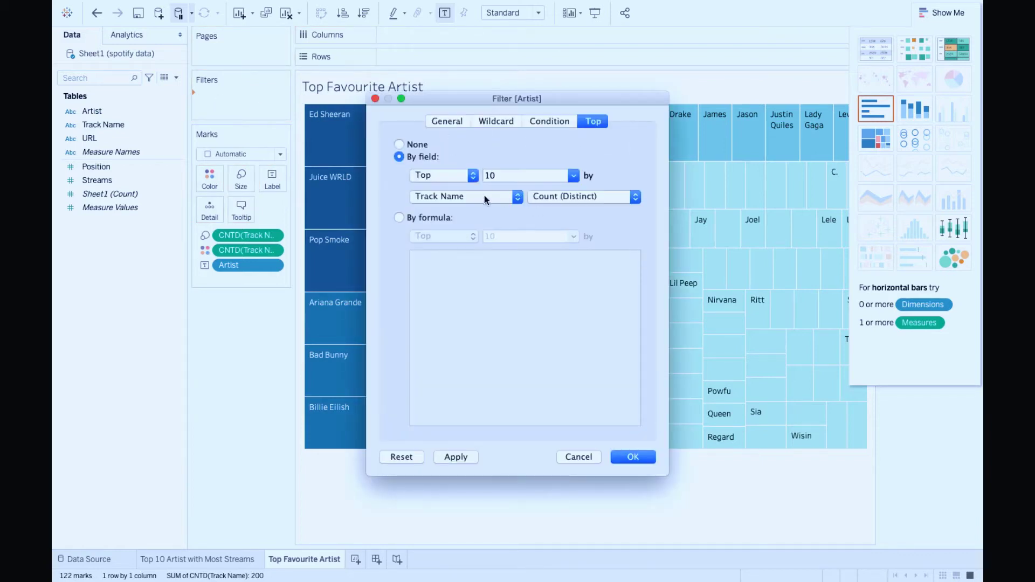
{"action": "left_click", "coordinate": [626, 458]}
{"action": "left_click", "coordinate": [948, 16]}
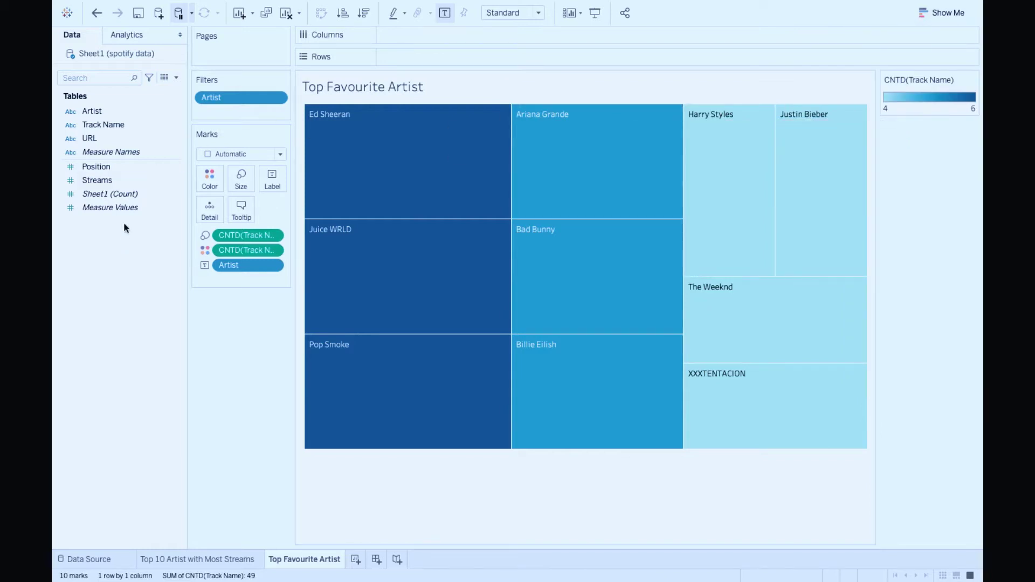
Label each treemap tile with CNTD(Track Name).
{"action": "left_click_drag", "start_coordinate": [103, 124], "coordinate": [272, 180]}
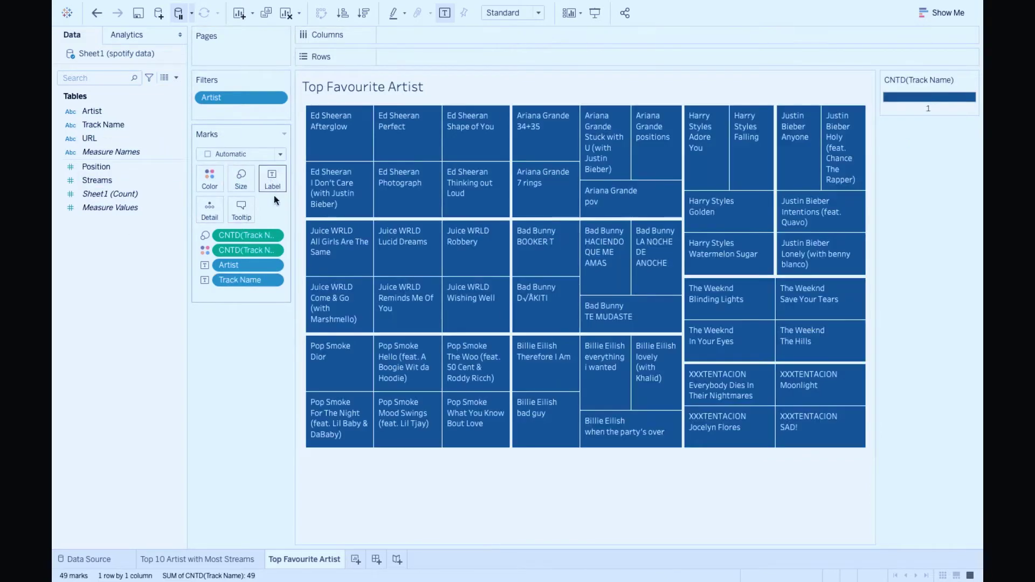
{"action": "left_click", "coordinate": [272, 281]}
{"action": "mouse_move", "coordinate": [259, 437]}
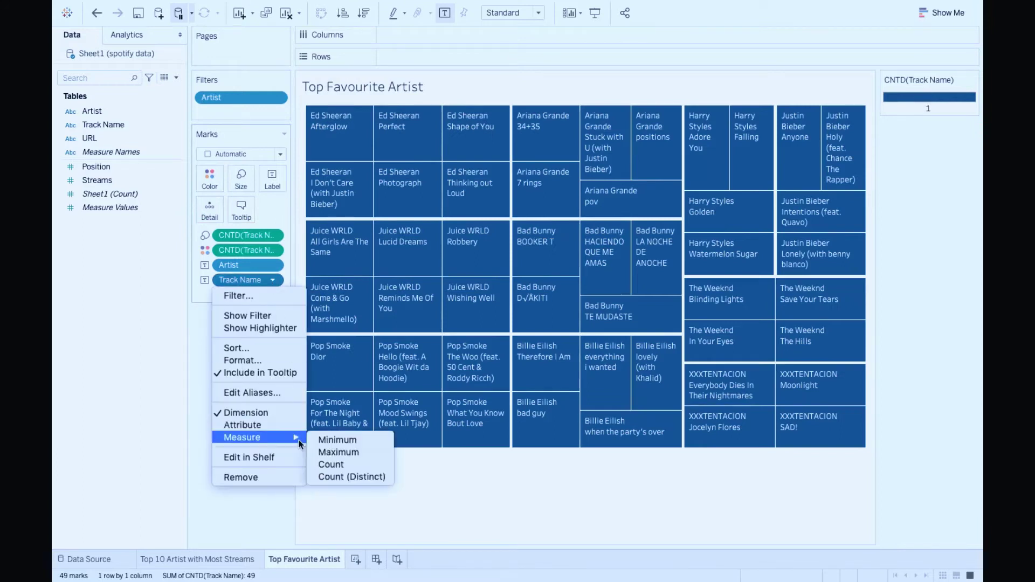
{"action": "left_click", "coordinate": [352, 477]}
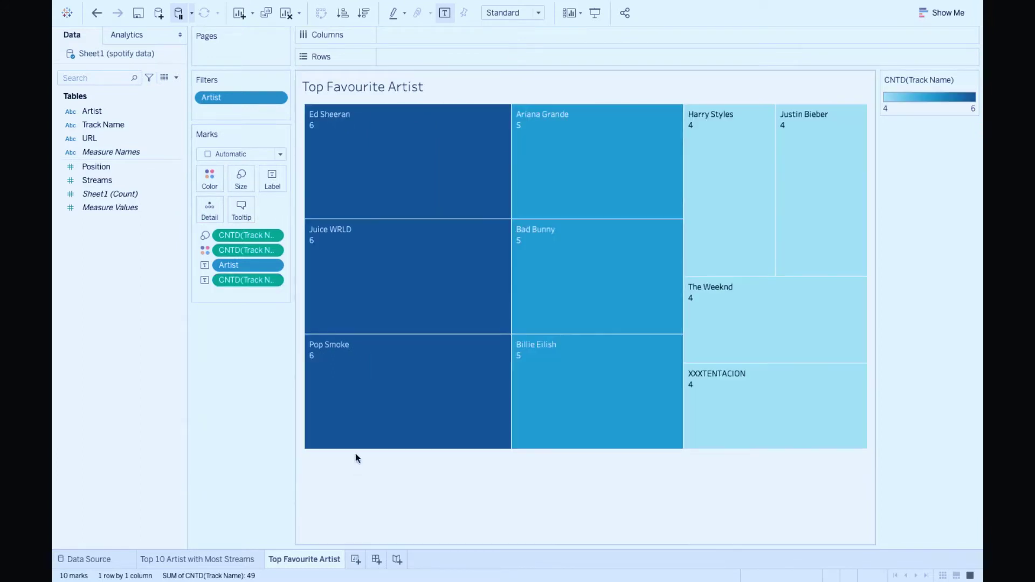
{"action": "mouse_move", "coordinate": [338, 150]}
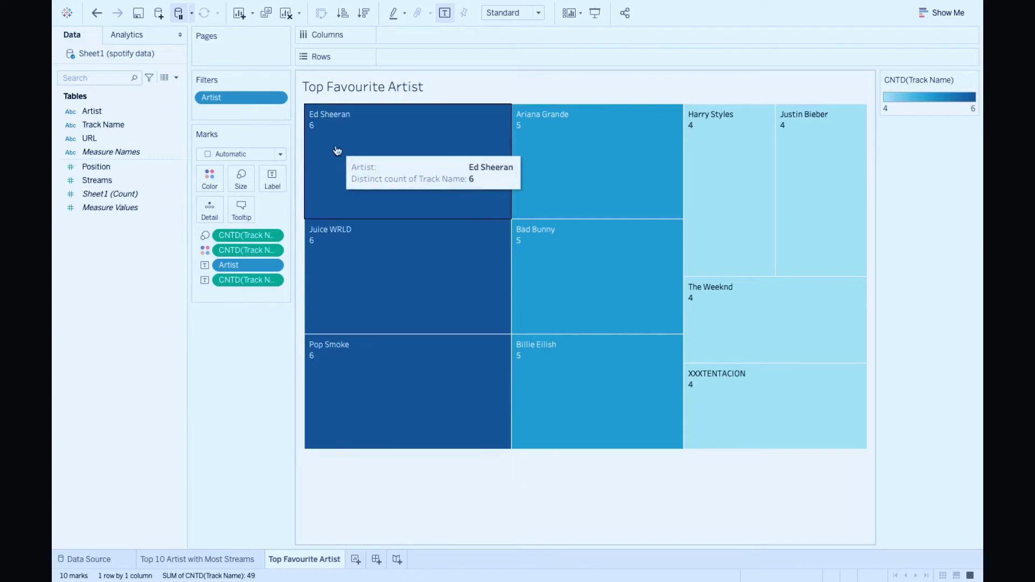
{"action": "mouse_move", "coordinate": [729, 404]}
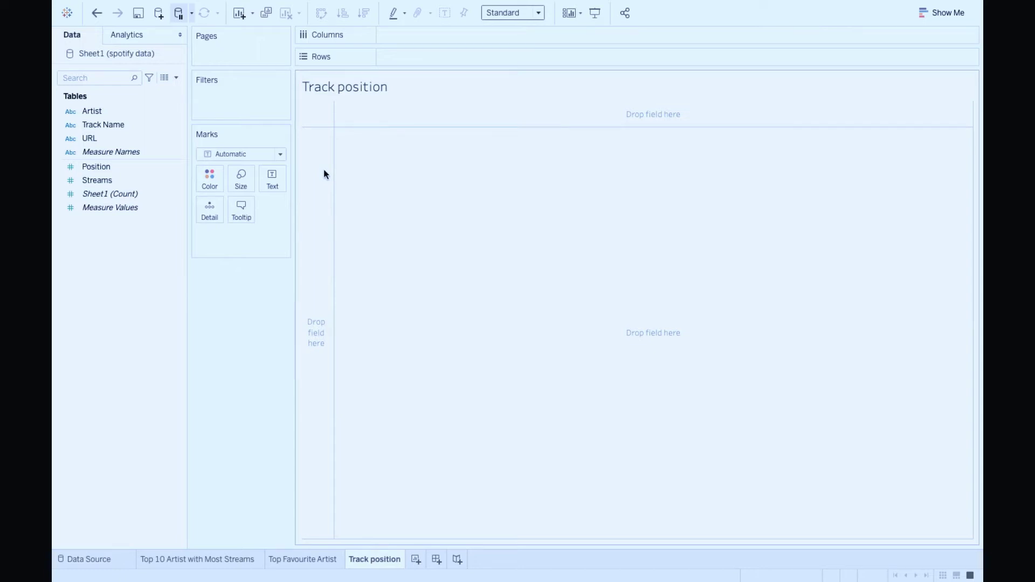
Build a bar chart of Track Name by Position, sorted ascending by position.
{"action": "left_click", "coordinate": [121, 126]}
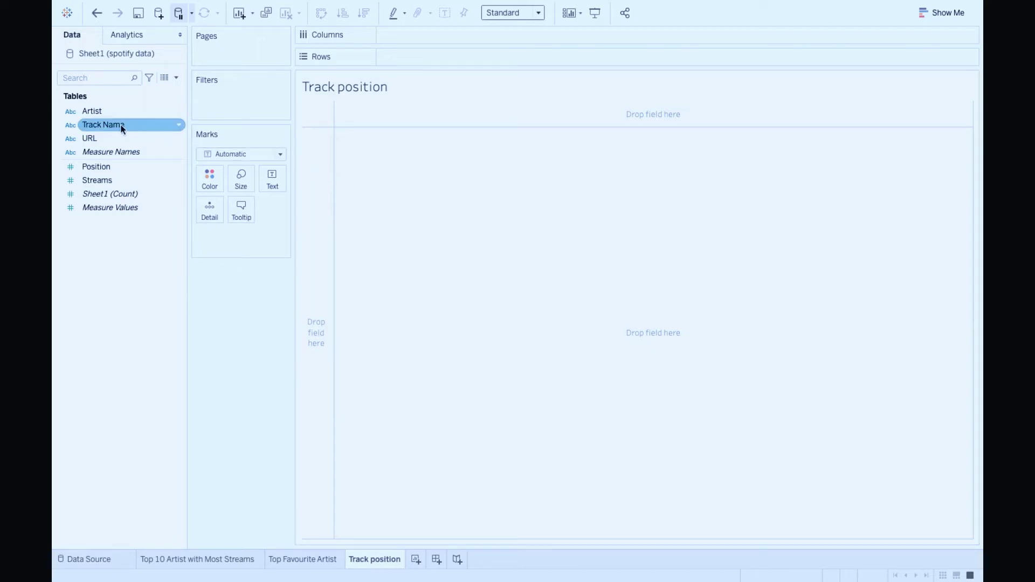
{"action": "left_click_drag", "start_coordinate": [120, 125], "coordinate": [426, 60]}
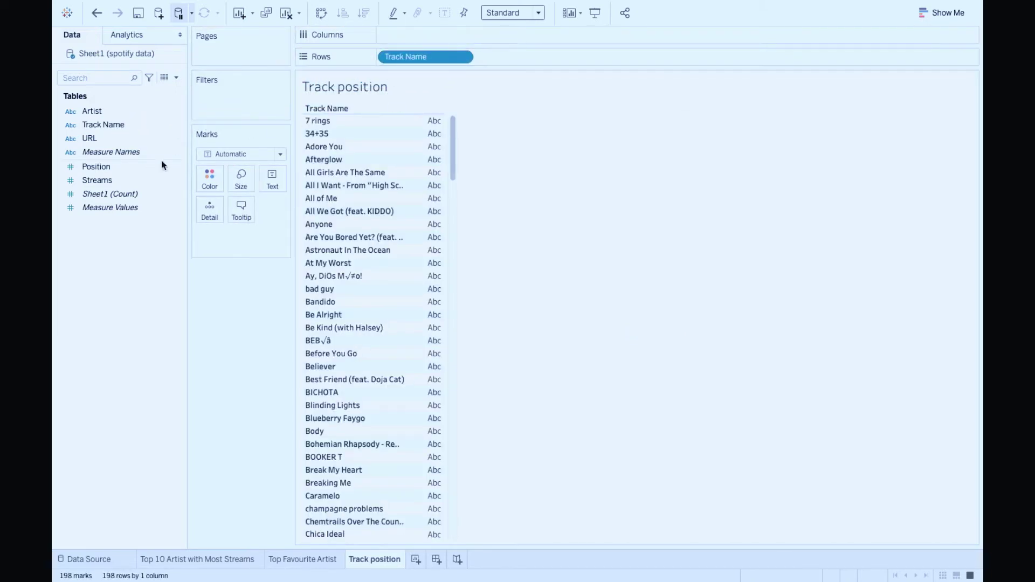
{"action": "left_click", "coordinate": [96, 167]}
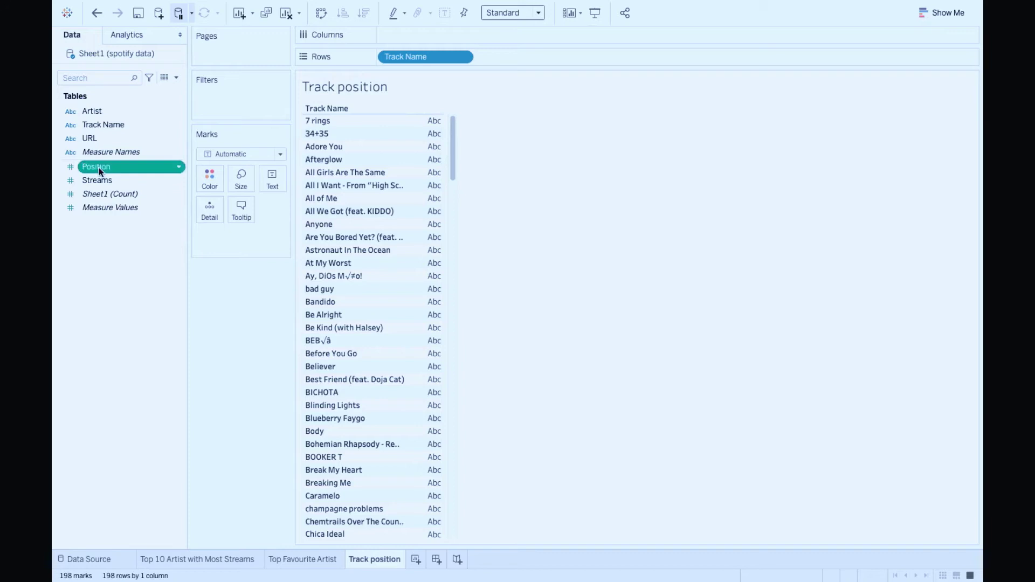
{"action": "left_click_drag", "start_coordinate": [96, 166], "coordinate": [406, 33]}
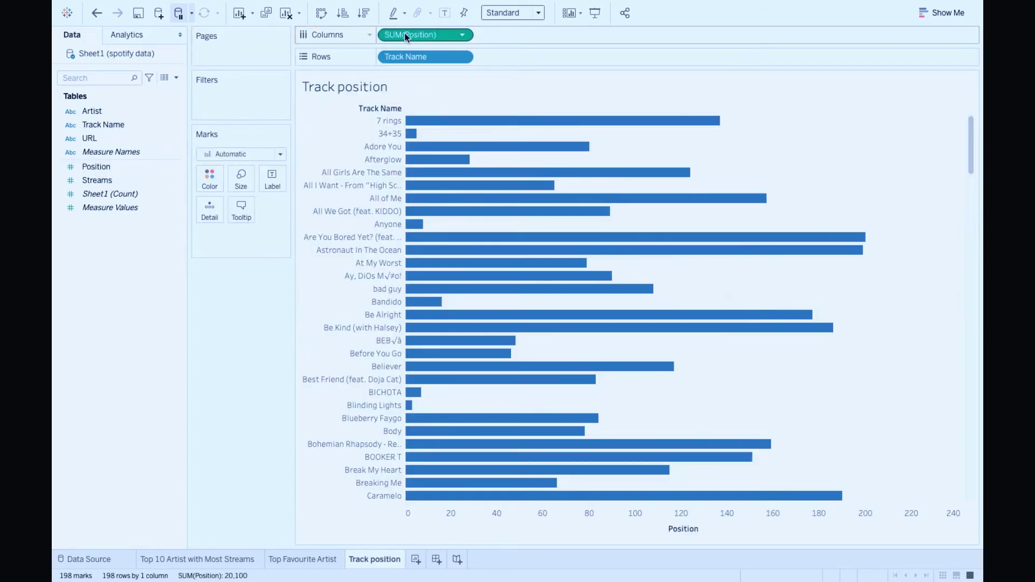
{"action": "left_click", "coordinate": [343, 15]}
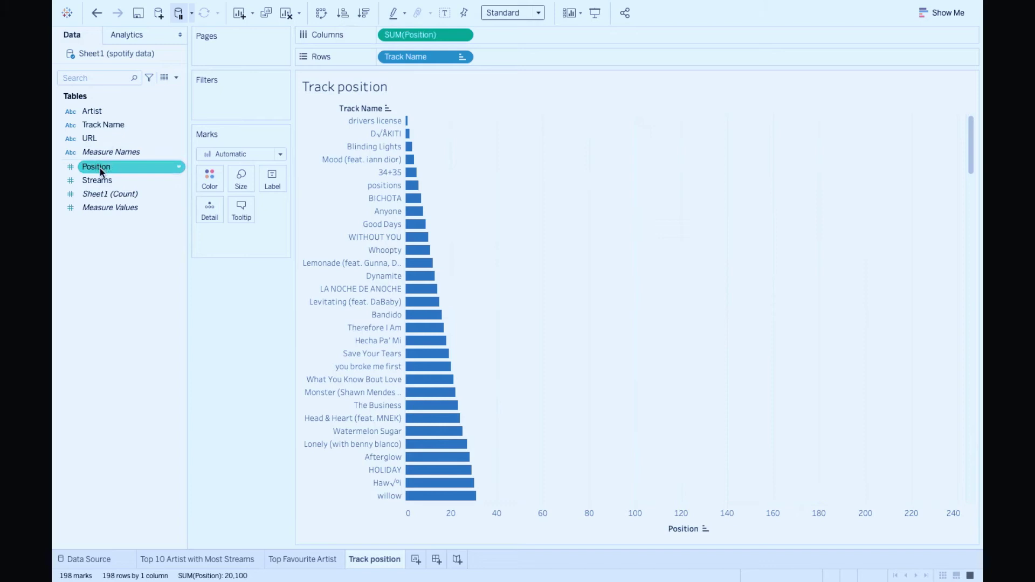
Add a Position filter over all values with the range 1 to 10.
{"action": "left_click_drag", "start_coordinate": [100, 172], "coordinate": [220, 104]}
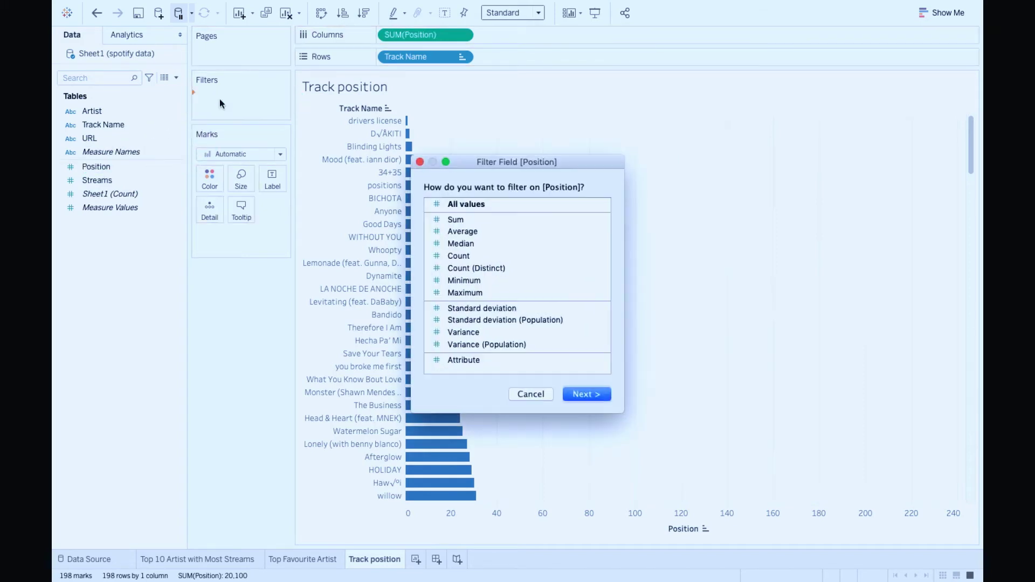
{"action": "double_click", "coordinate": [468, 208]}
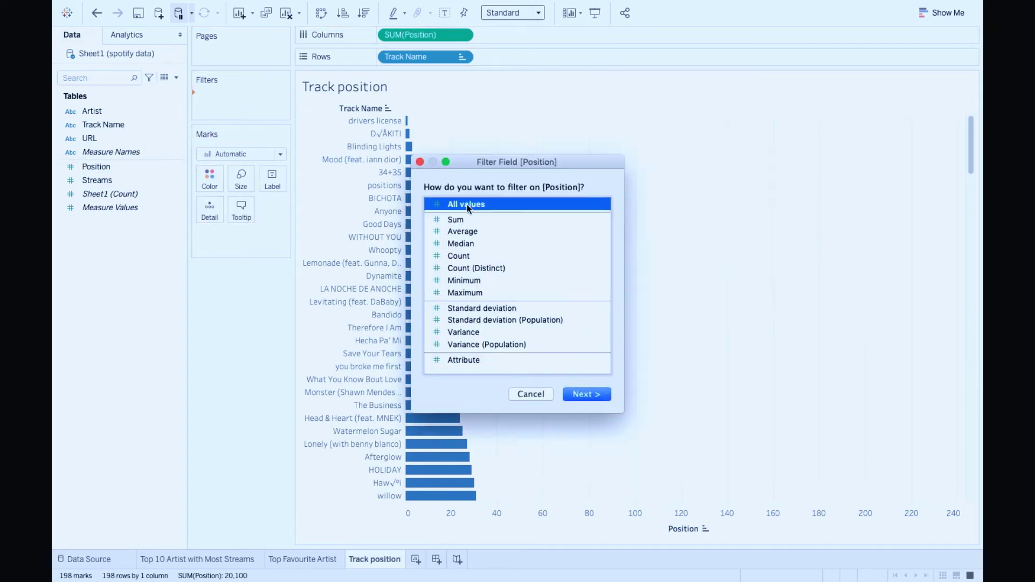
{"action": "left_click_drag", "start_coordinate": [662, 297], "coordinate": [393, 298]}
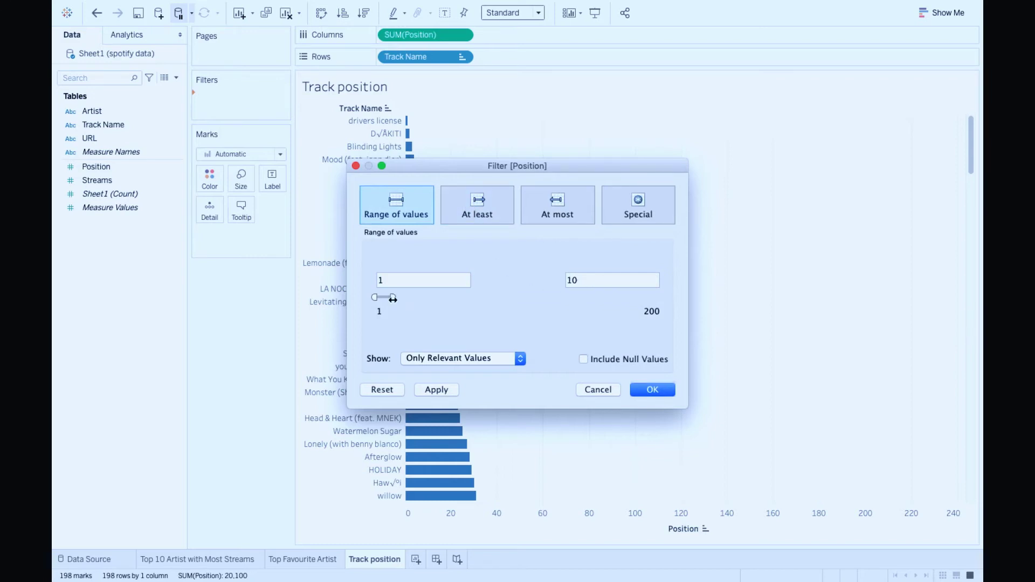
{"action": "left_click", "coordinate": [651, 389]}
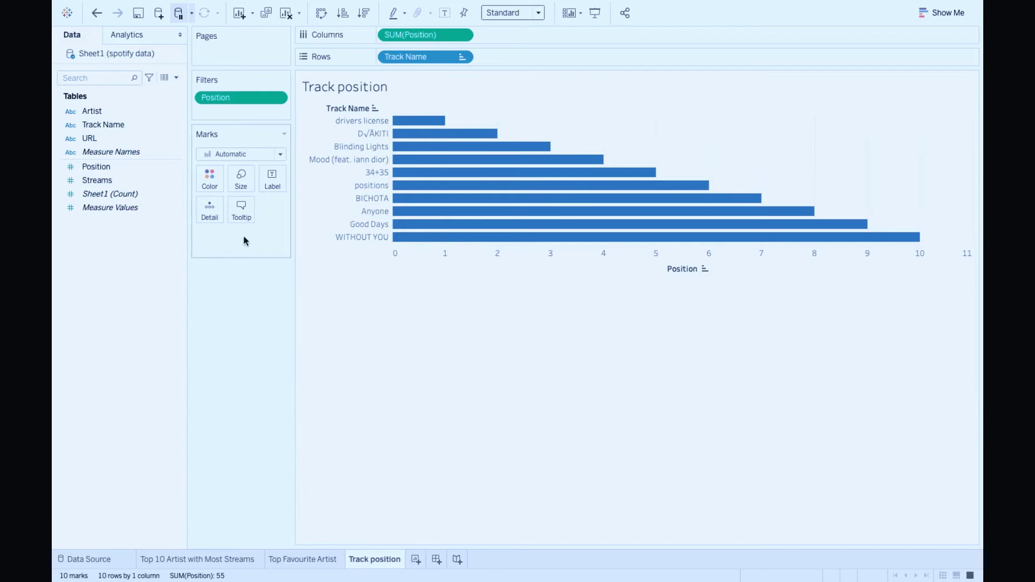
Colour the bars by Track Name, fit the chart to Entire View, and make the bars slightly thinner.
{"action": "left_click_drag", "start_coordinate": [100, 125], "coordinate": [205, 182]}
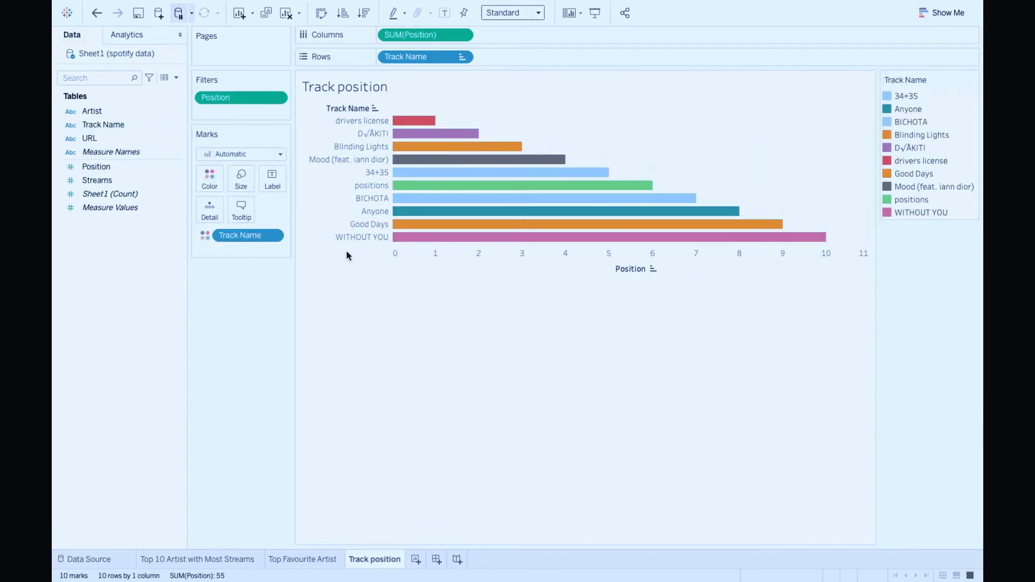
{"action": "left_click", "coordinate": [538, 13]}
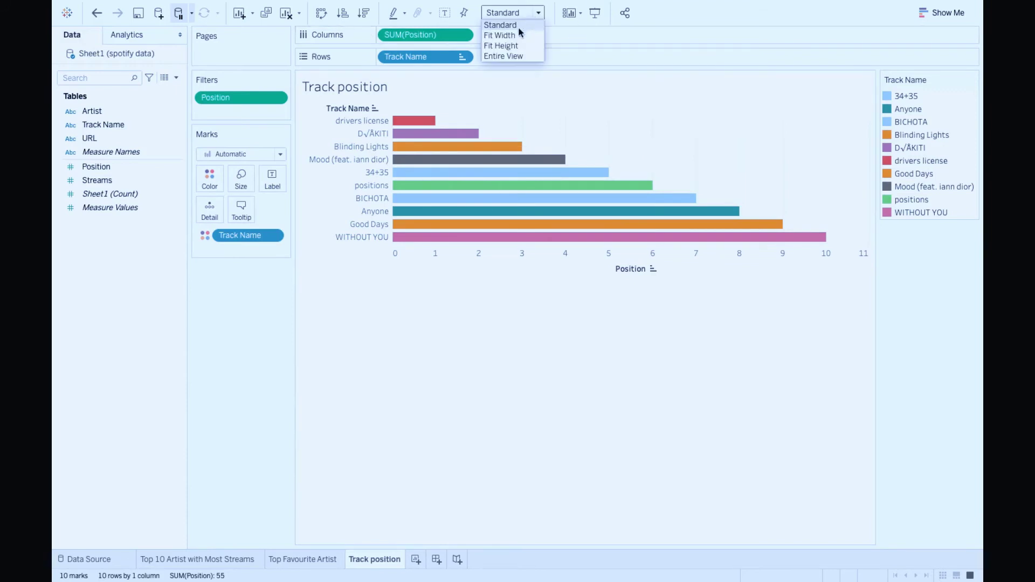
{"action": "left_click", "coordinate": [505, 56]}
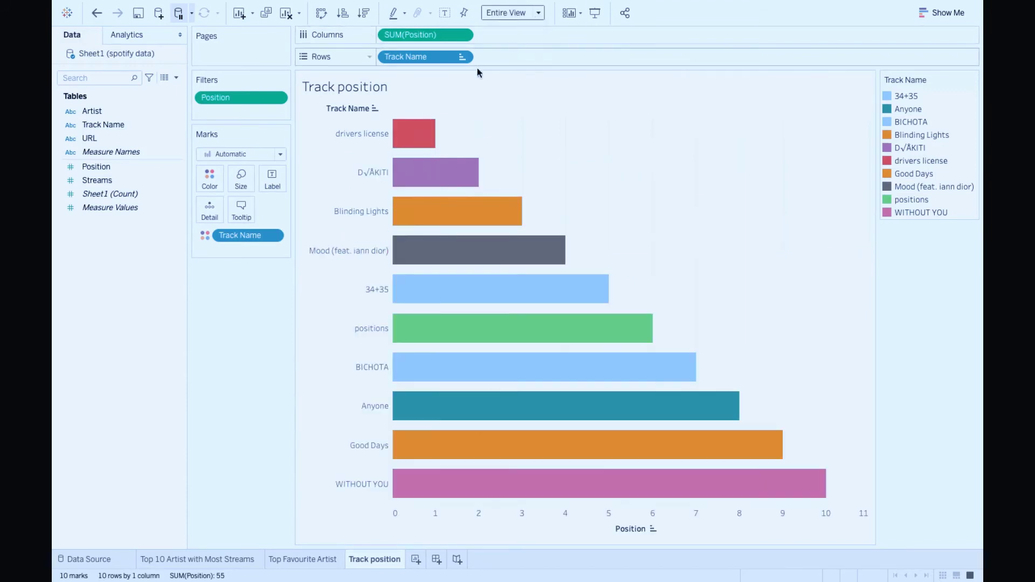
{"action": "left_click", "coordinate": [240, 182]}
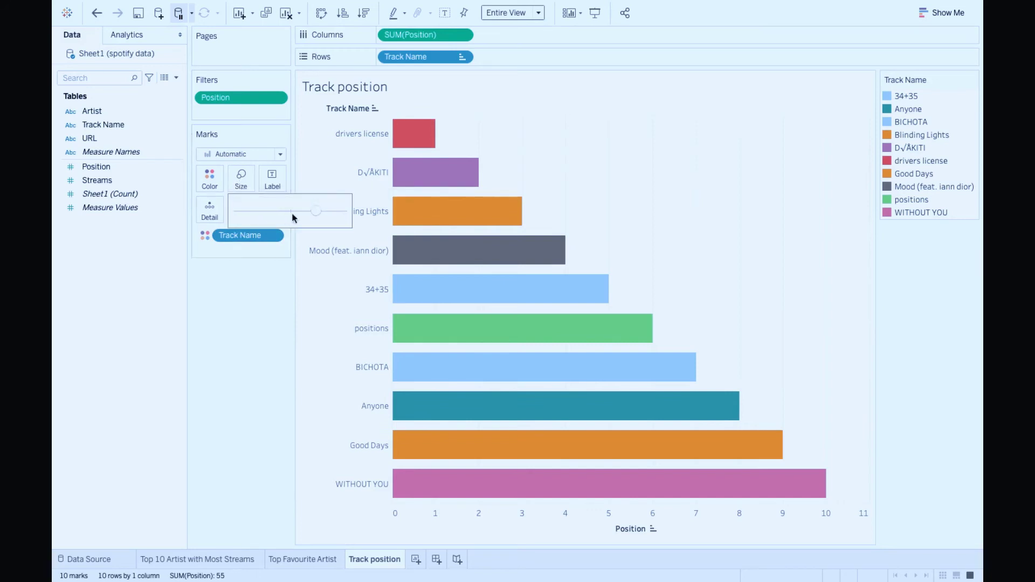
{"action": "left_click", "coordinate": [307, 214]}
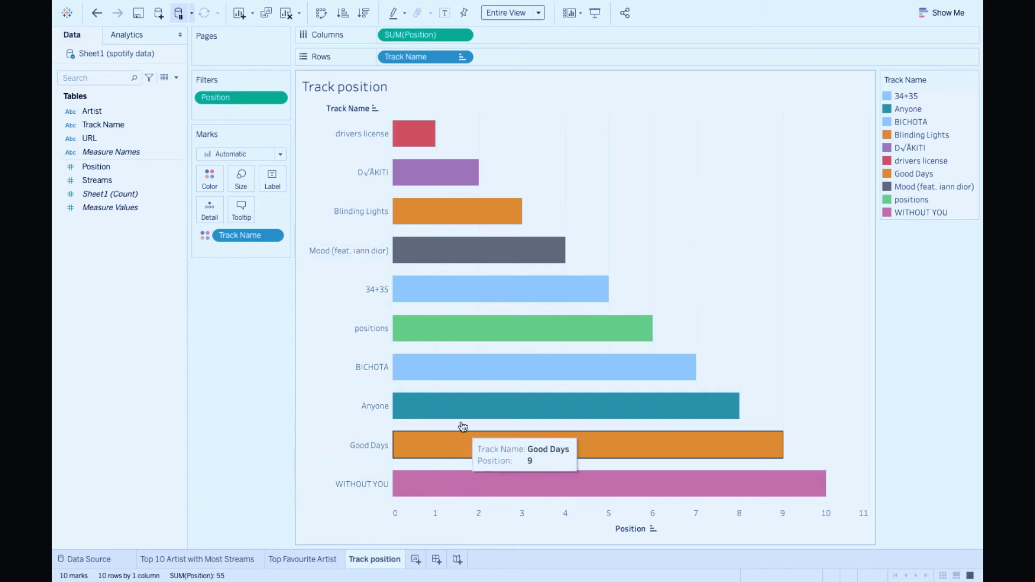
Label each bar with its Position value.
{"action": "mouse_move", "coordinate": [462, 393]}
{"action": "left_click", "coordinate": [98, 168]}
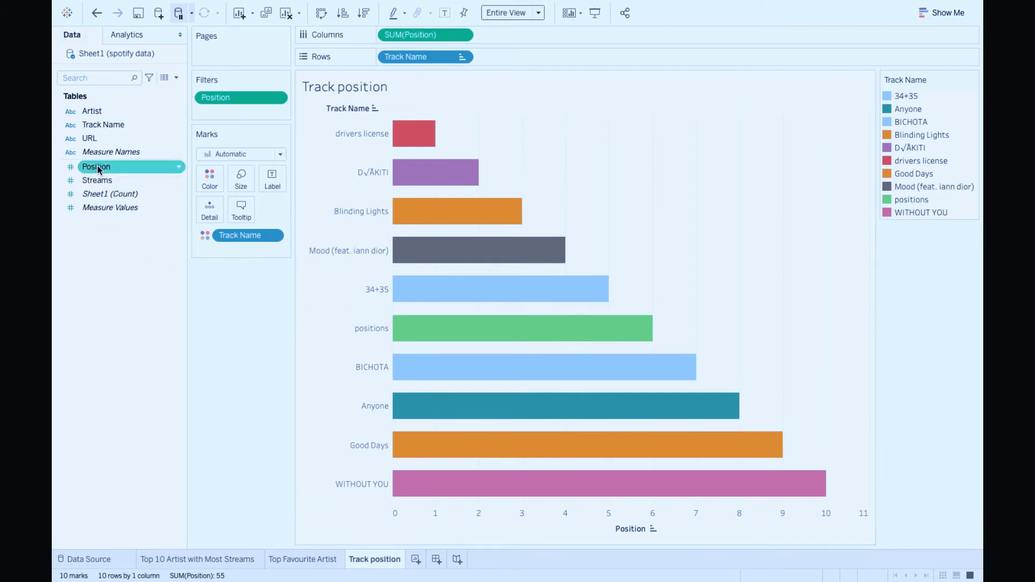
{"action": "left_click_drag", "start_coordinate": [97, 168], "coordinate": [265, 182]}
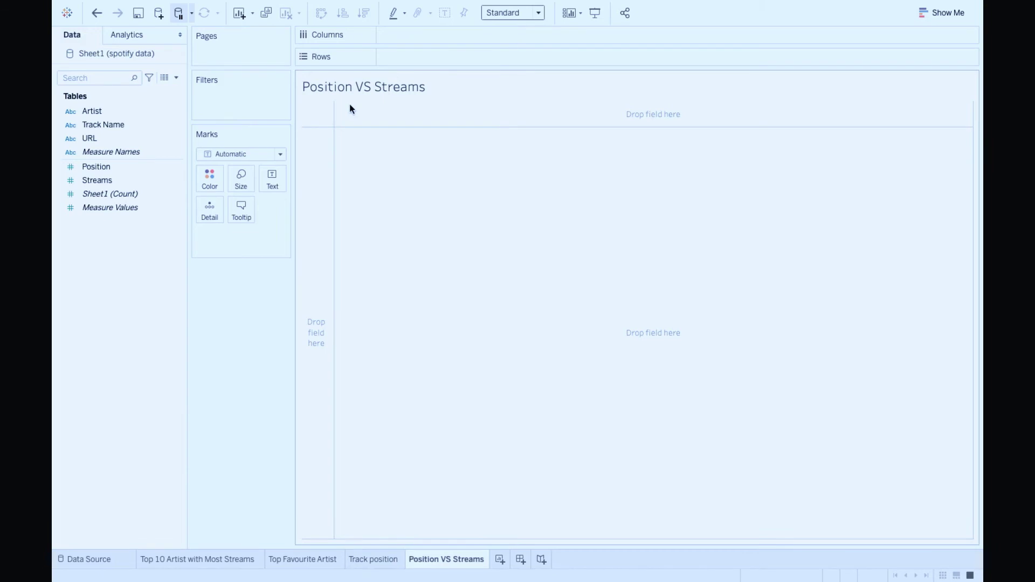
Plot Streams against Position as a dimension, and drag Position onto Filters.
{"action": "left_click_drag", "start_coordinate": [112, 165], "coordinate": [401, 34]}
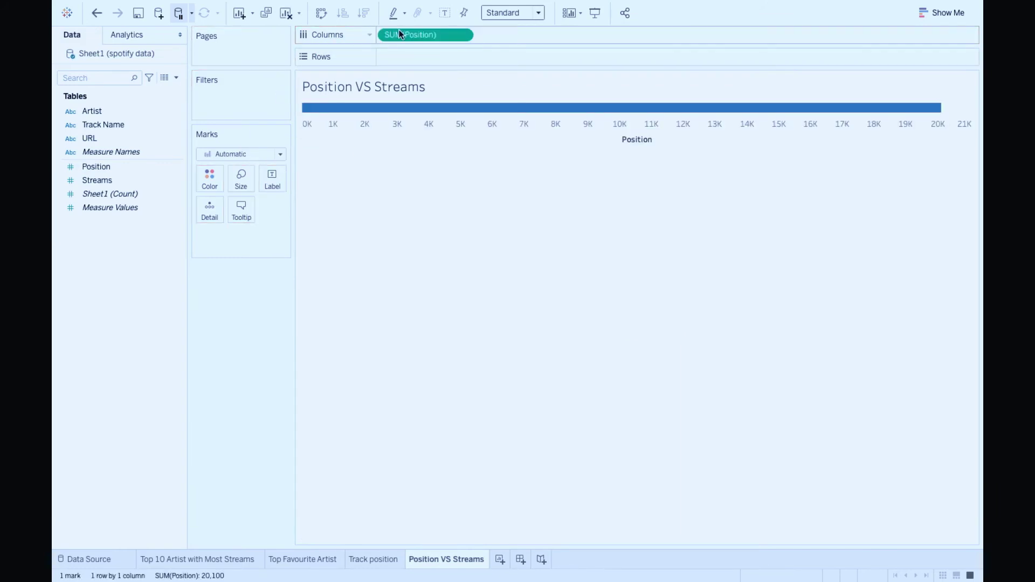
{"action": "left_click", "coordinate": [462, 36]}
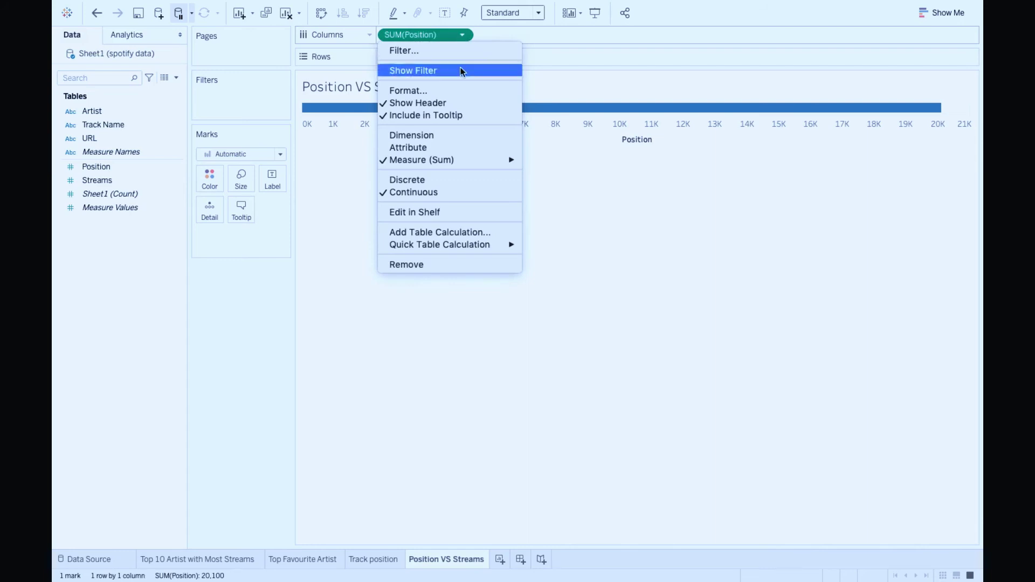
{"action": "left_click", "coordinate": [455, 129]}
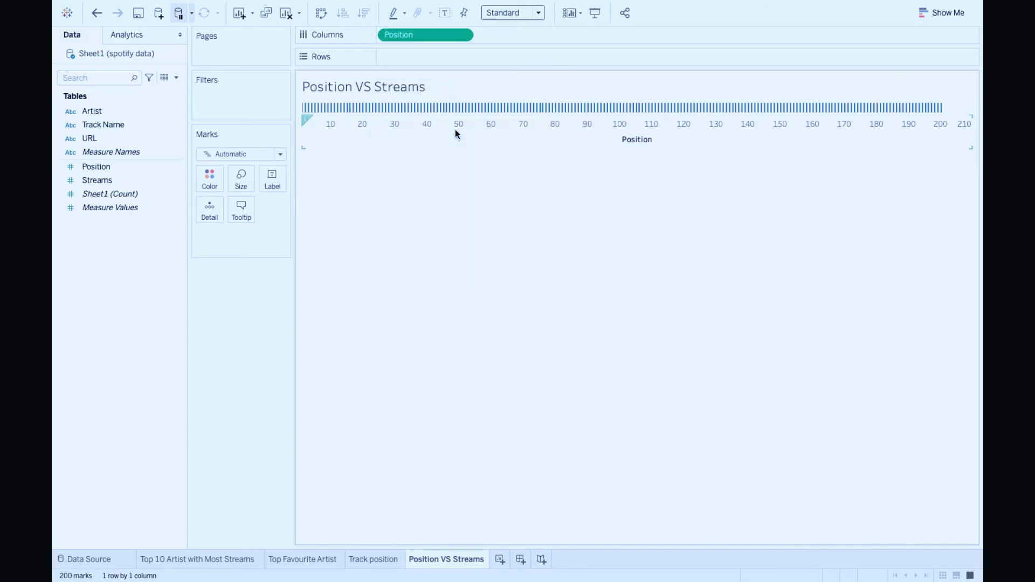
{"action": "left_click_drag", "start_coordinate": [133, 183], "coordinate": [419, 62]}
{"action": "left_click_drag", "start_coordinate": [97, 166], "coordinate": [220, 92]}
Set the Position filter over all values to keep only positions 1 to 10.
{"action": "double_click", "coordinate": [482, 208]}
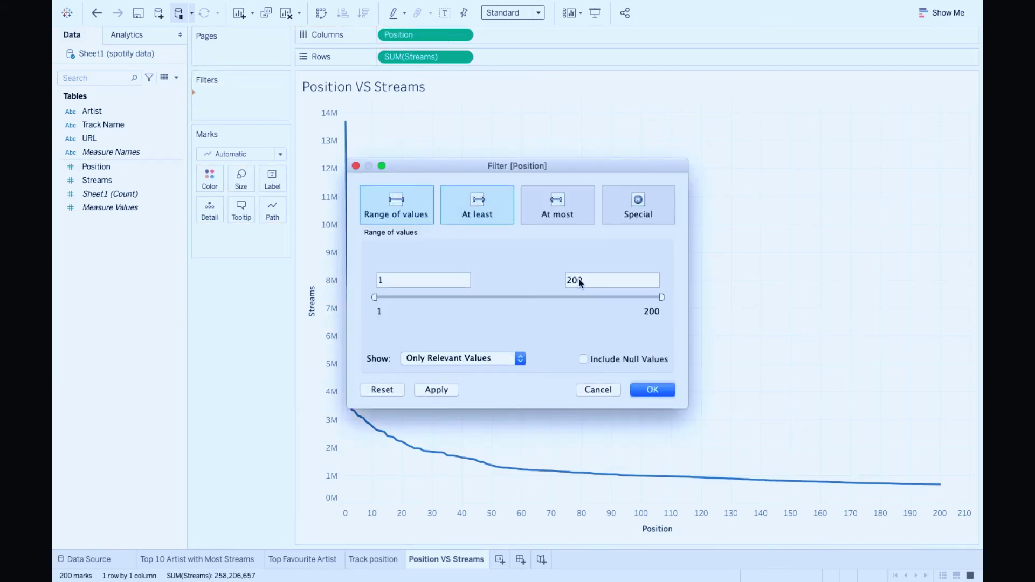
{"action": "left_click", "coordinate": [578, 280]}
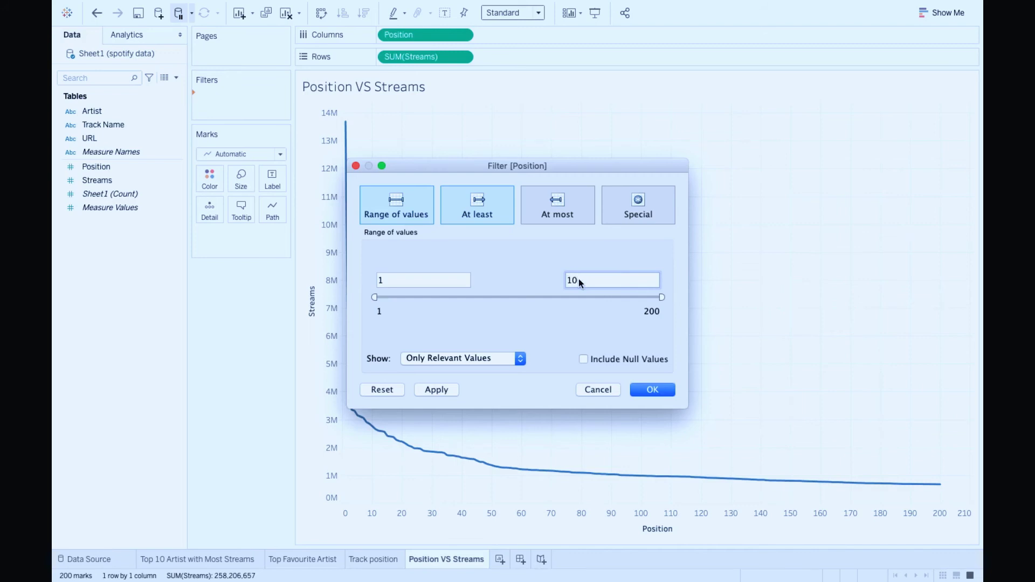
{"action": "left_click", "coordinate": [659, 390]}
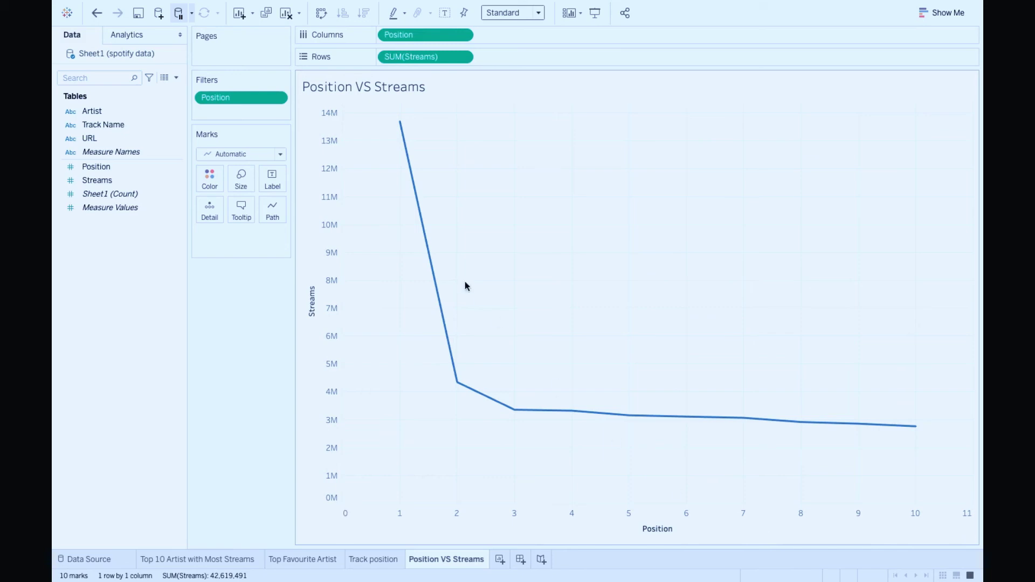
{"action": "mouse_move", "coordinate": [400, 128]}
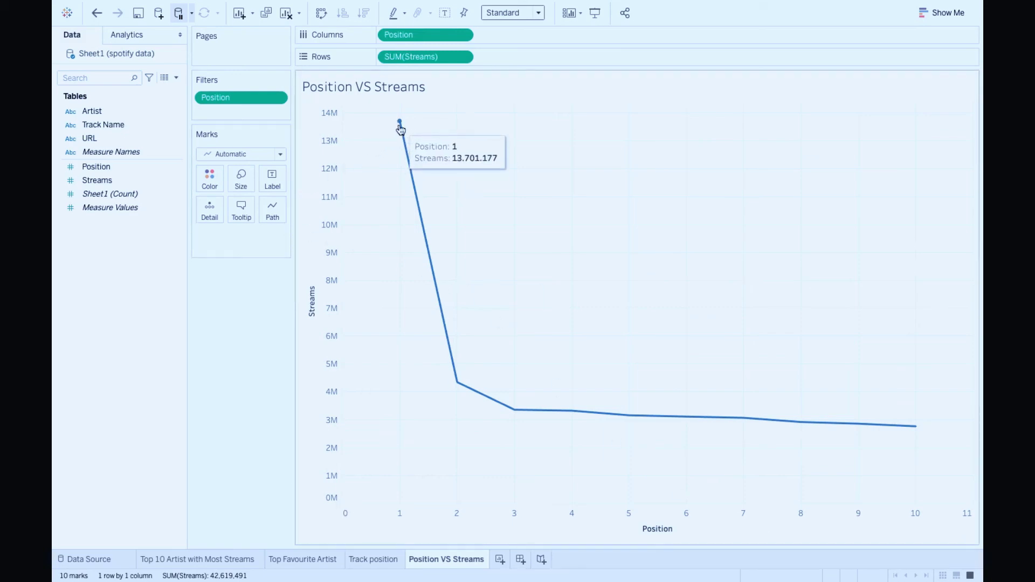
{"action": "mouse_move", "coordinate": [456, 389]}
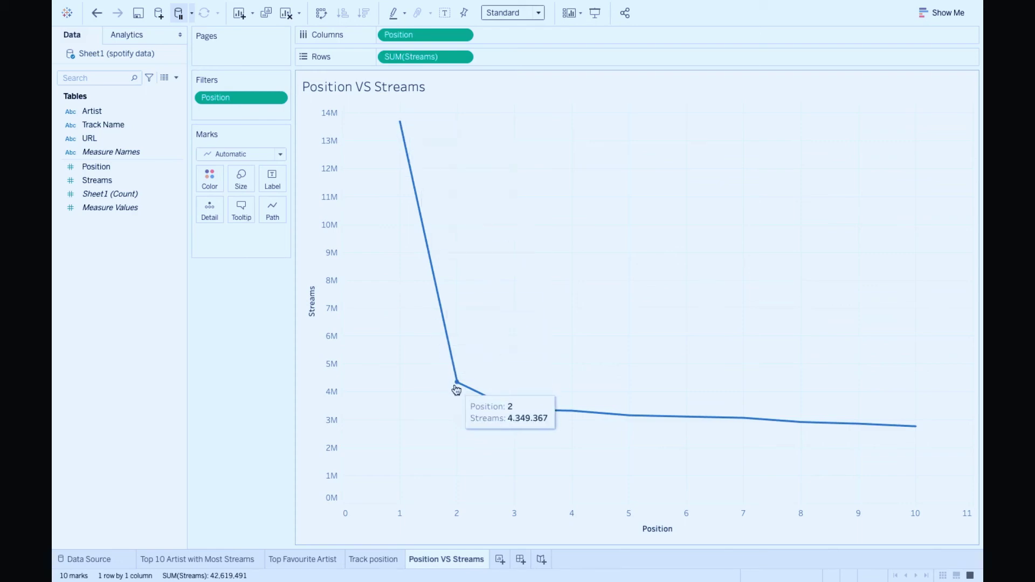
{"action": "mouse_move", "coordinate": [524, 418]}
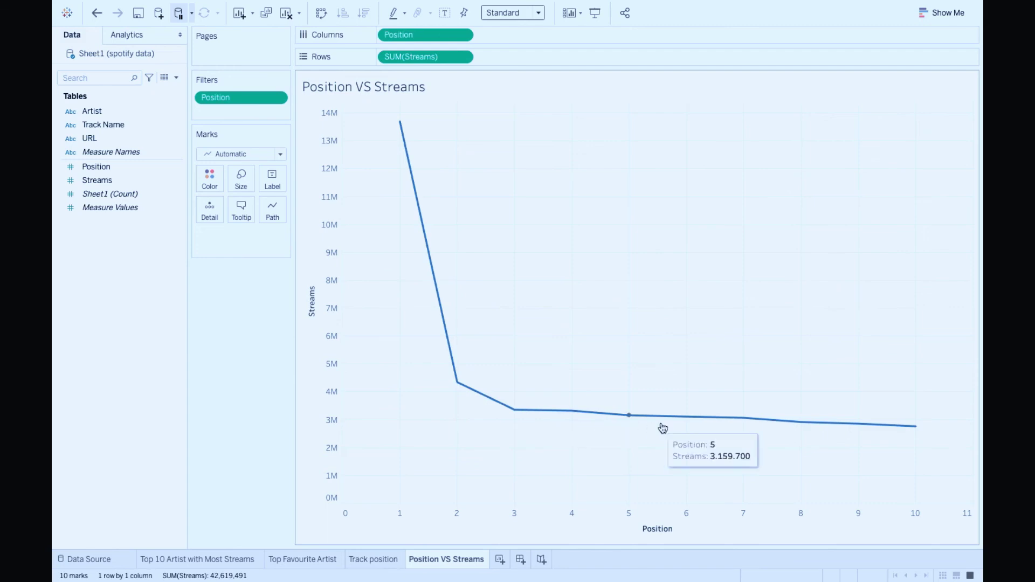
{"action": "mouse_move", "coordinate": [674, 428]}
{"action": "left_click", "coordinate": [103, 111]}
Label each data point with its Artist and change the mark type to Circle.
{"action": "left_click_drag", "start_coordinate": [103, 112], "coordinate": [271, 186]}
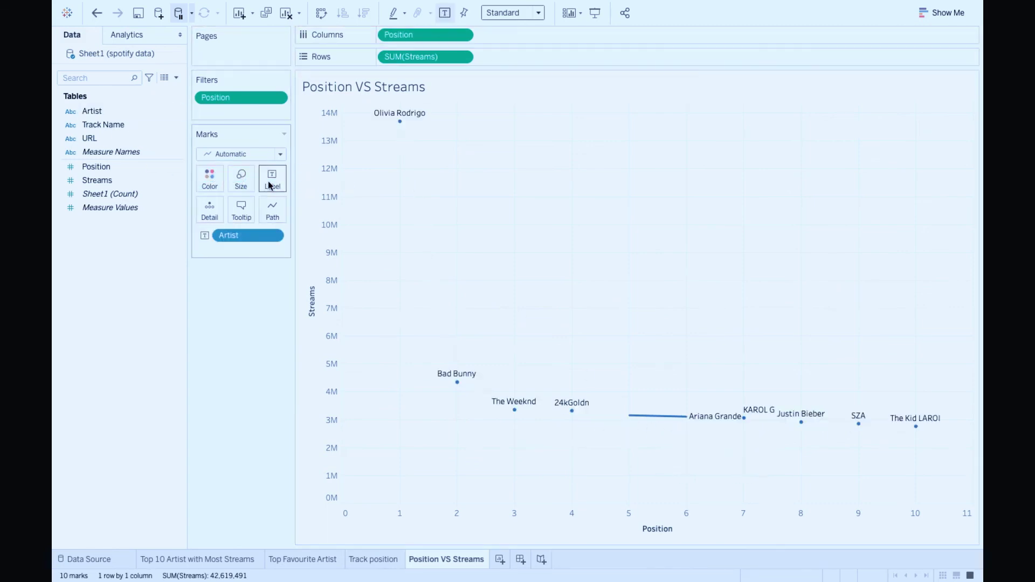
{"action": "left_click", "coordinate": [250, 154]}
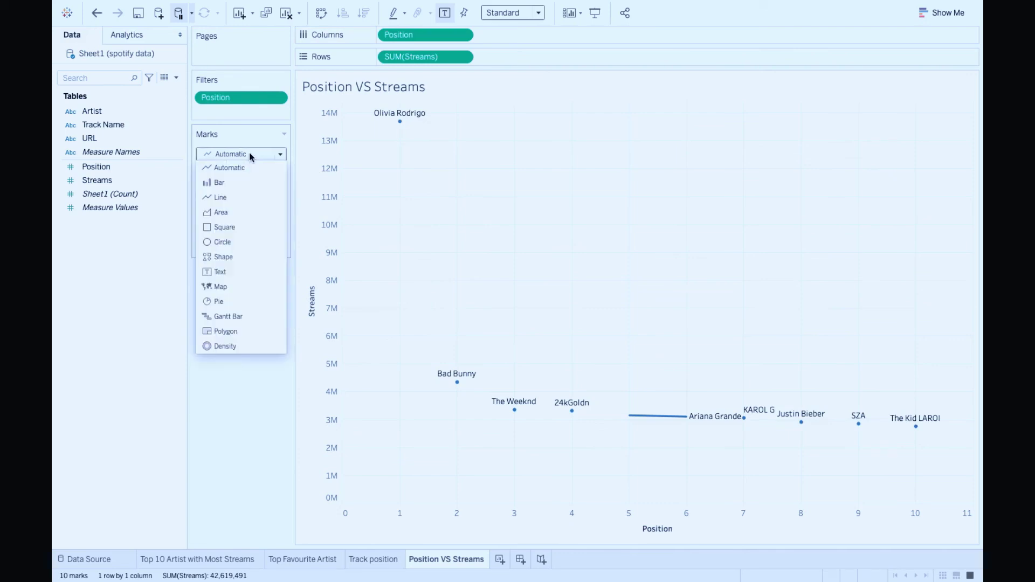
{"action": "left_click", "coordinate": [241, 238]}
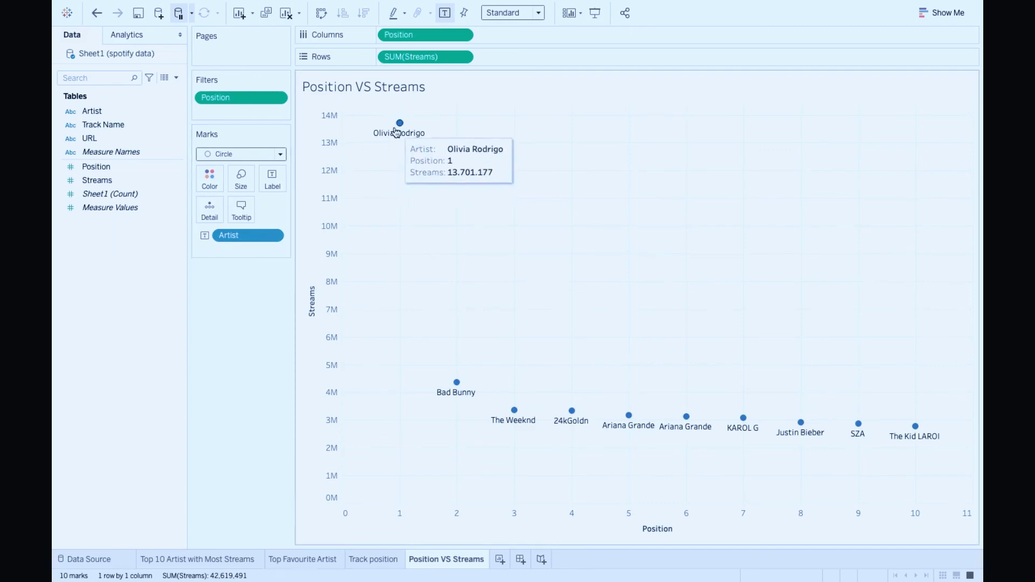
{"action": "mouse_move", "coordinate": [455, 383]}
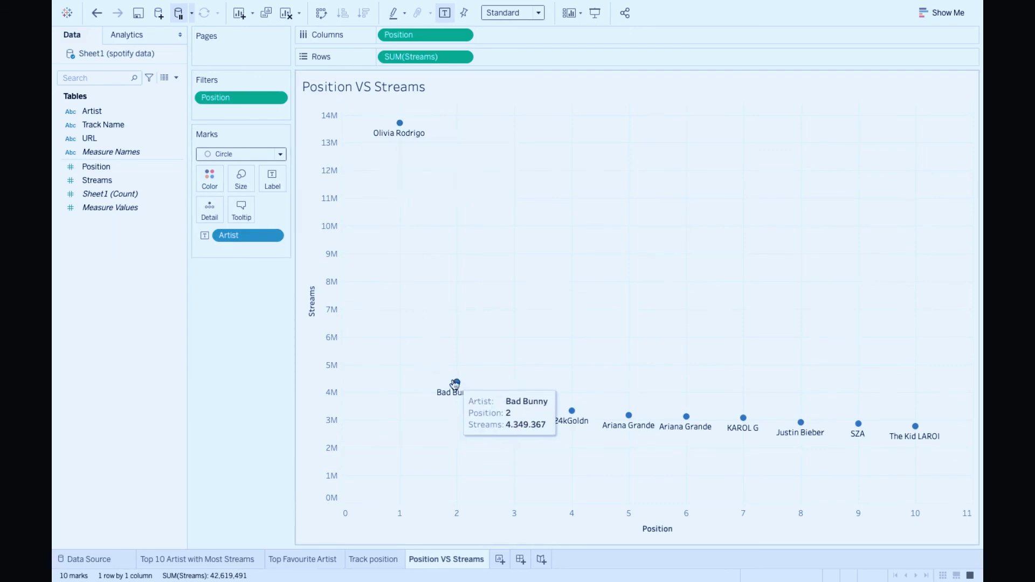